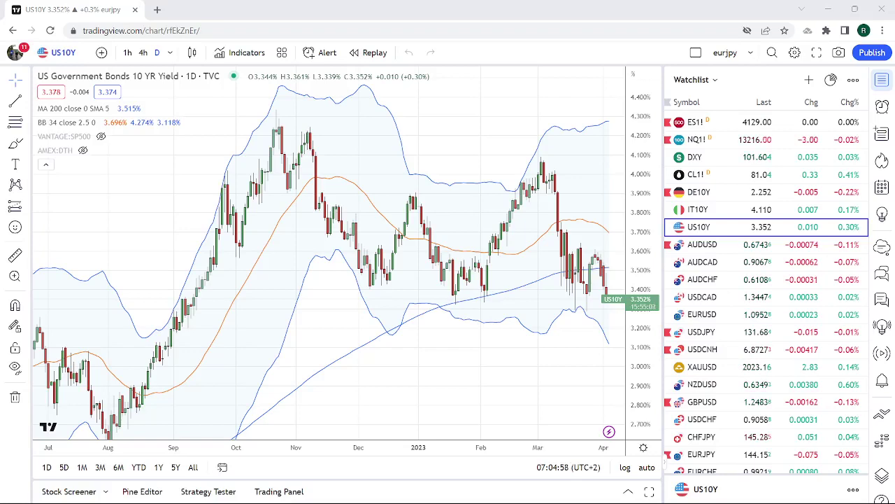
Pan the US10Y daily chart left to leave space after the latest candle
drag(340, 170, 280, 172)
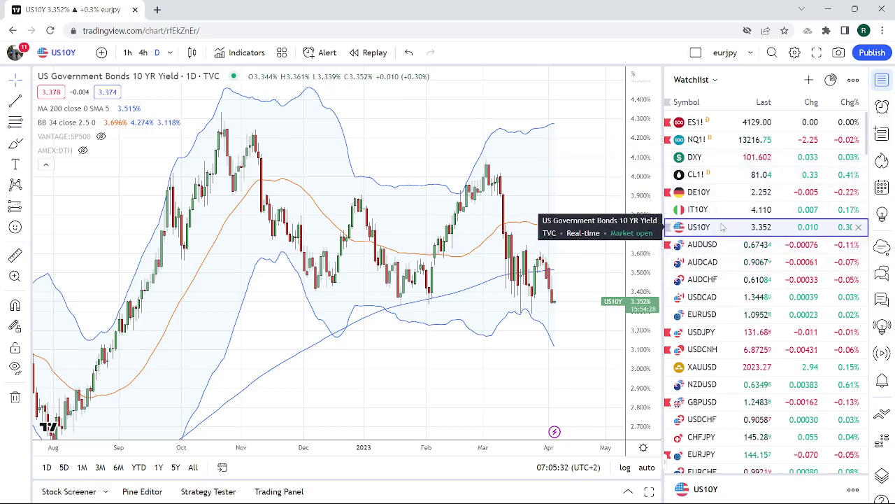
scroll(733, 252, down, 1)
scroll(732, 257, down, 1)
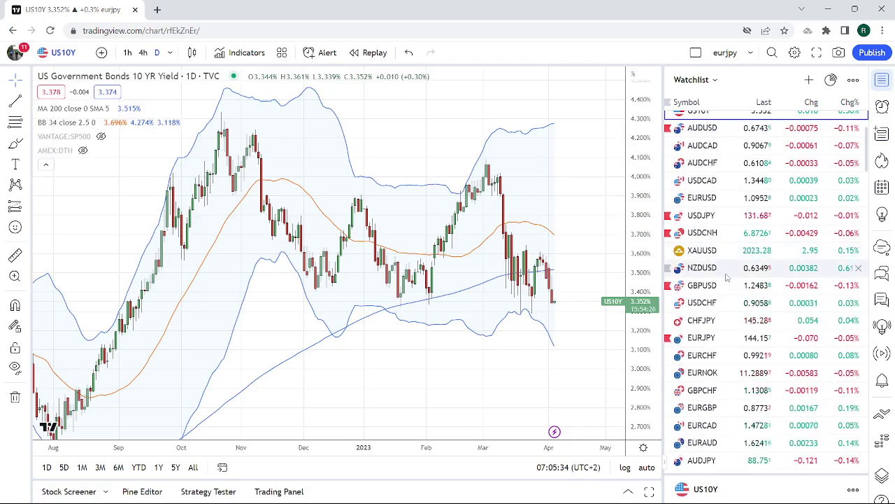
Load NZDUSD from the watchlist and set it to 1-hour candles
click(714, 271)
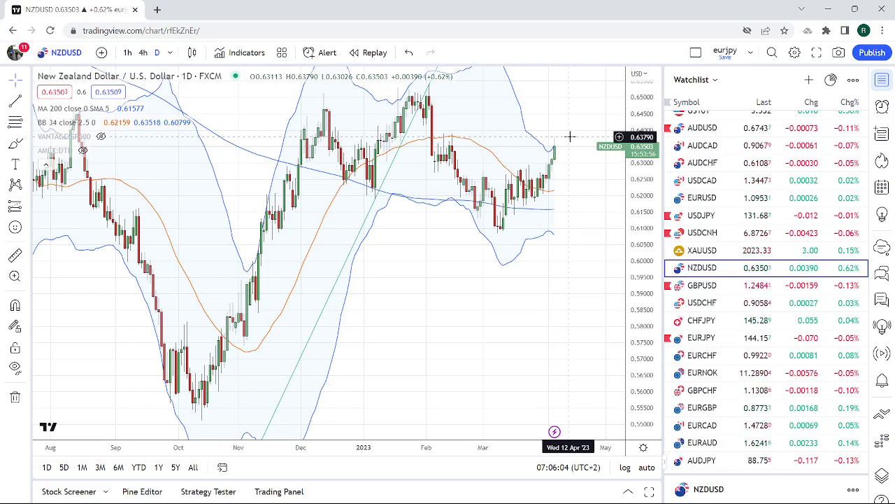
click(127, 53)
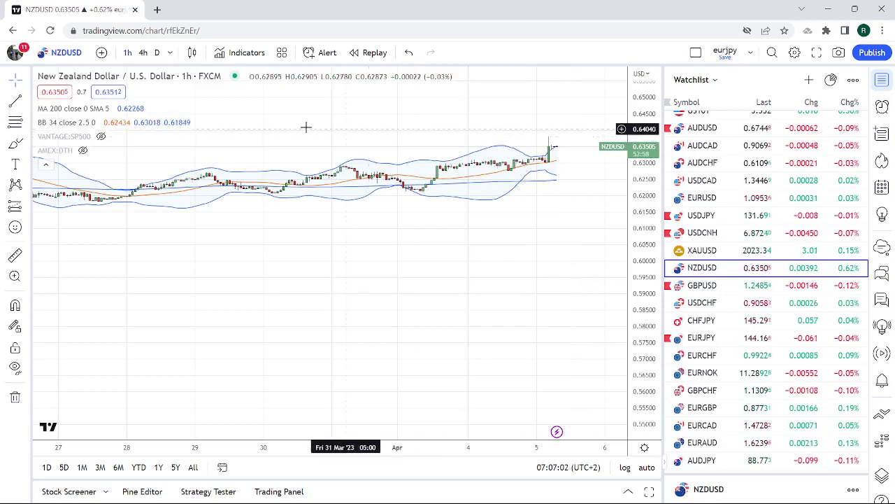
Put the NZDUSD chart back on D (daily) candles and adjust the zoom
click(156, 53)
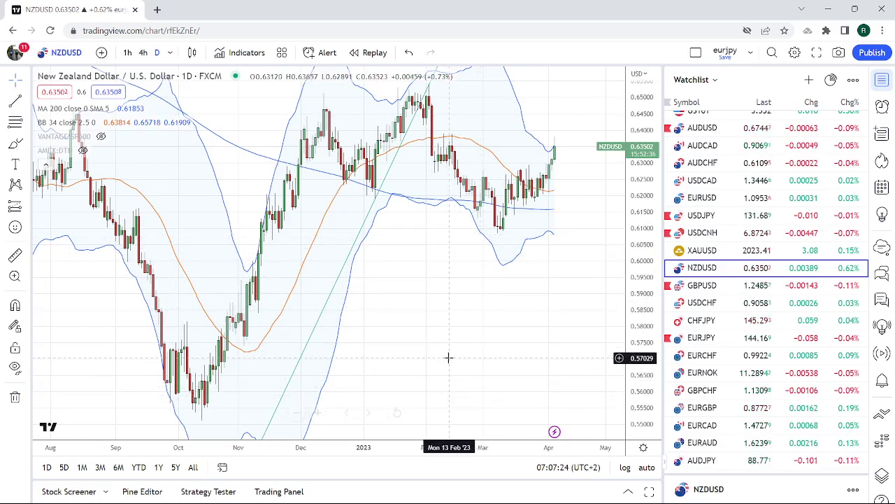
scroll(447, 351, down, 4)
scroll(447, 349, up, 5)
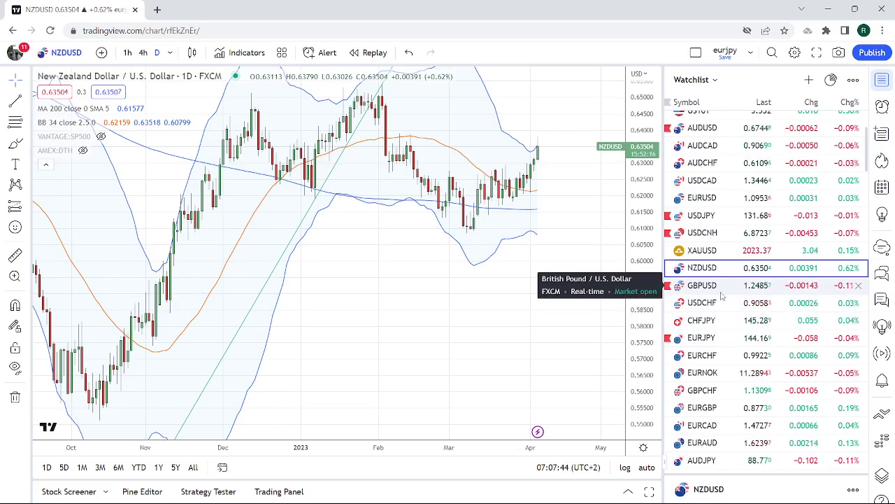
Load the USDJPY daily chart from the watchlist
click(706, 215)
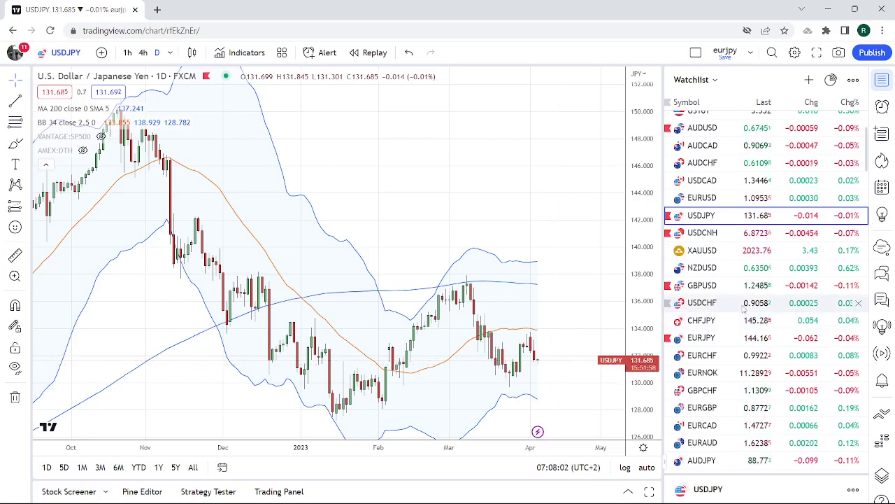
scroll(721, 231, up, 3)
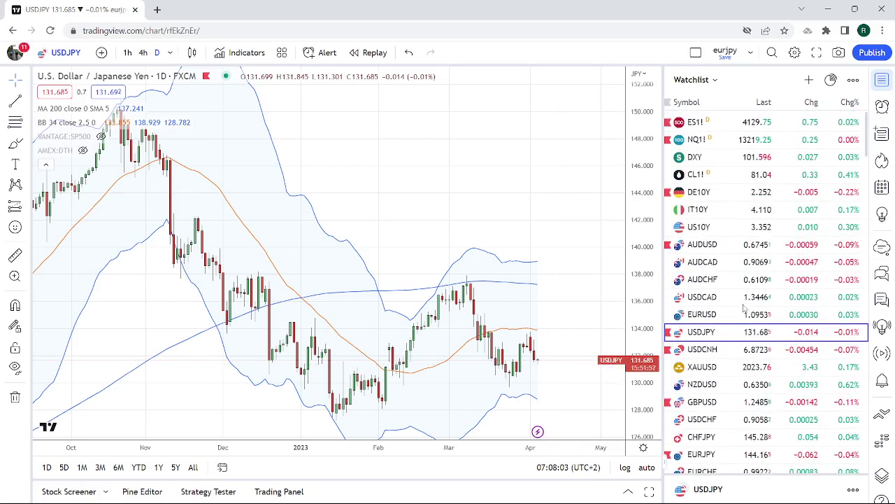
Load US10Y, zoom out to show history from July, and leave room past the last candle
click(717, 230)
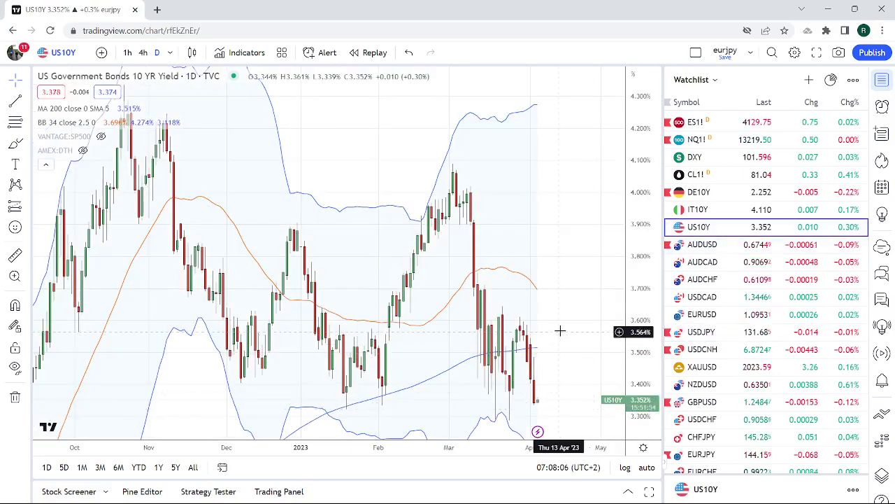
scroll(556, 326, down, 2)
drag(552, 329, 541, 305)
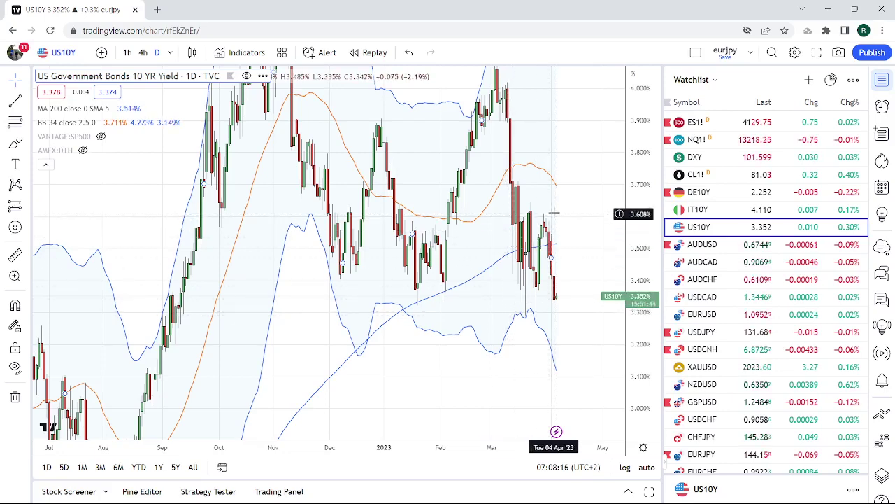
drag(539, 211, 479, 208)
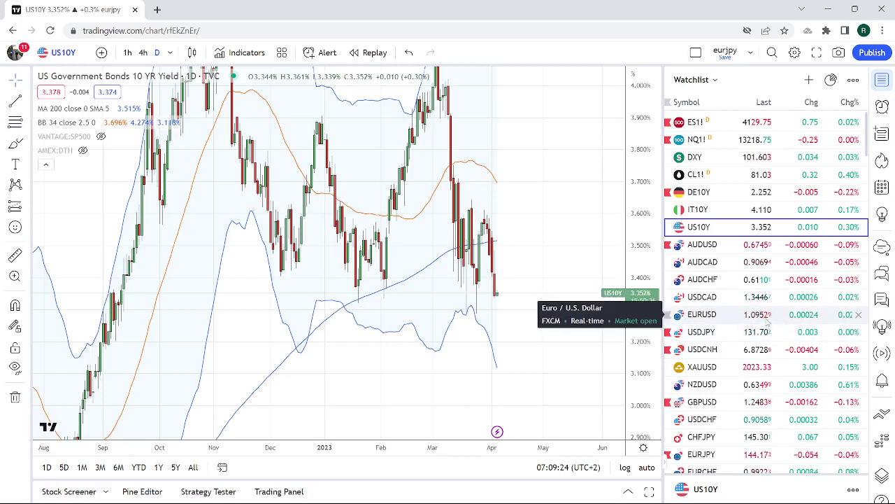
scroll(768, 322, down, 2)
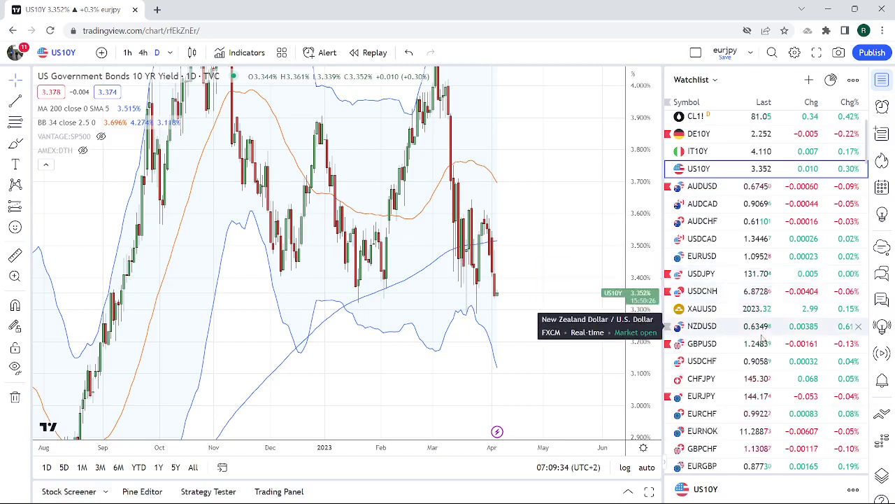
scroll(764, 341, down, 1)
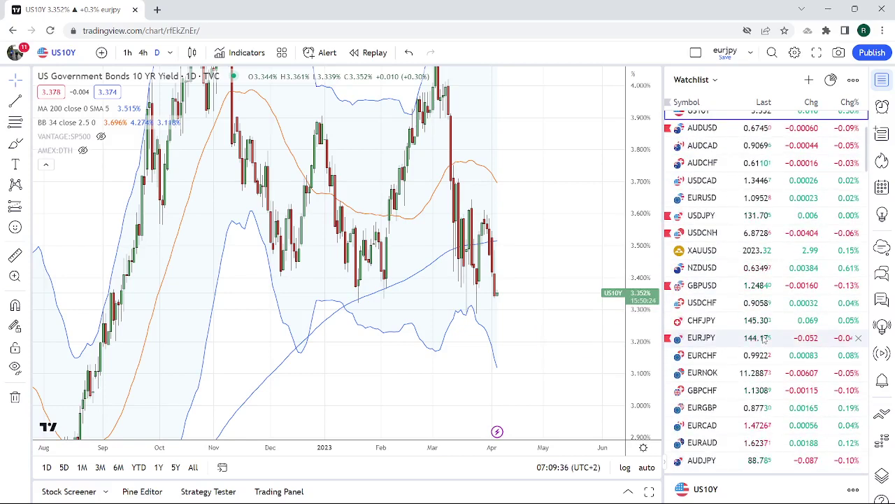
scroll(764, 338, down, 1)
Load AUDJPY from the watchlist on 4-hour candles
click(713, 403)
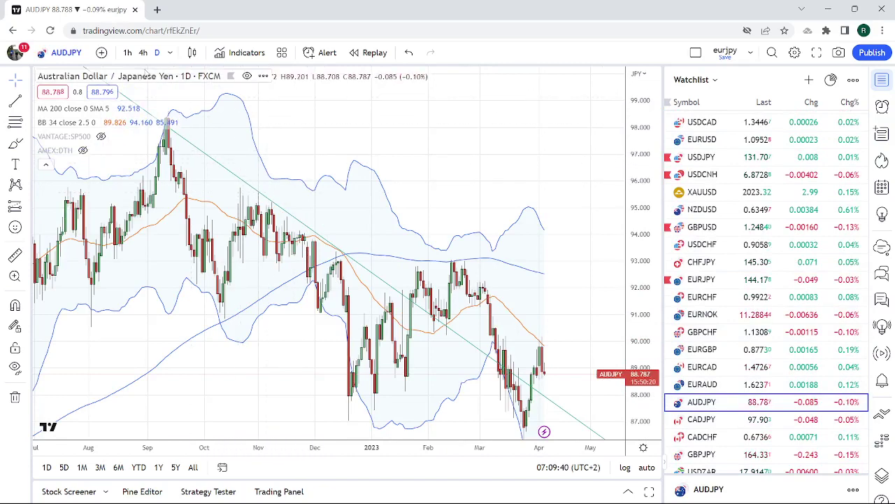
click(142, 53)
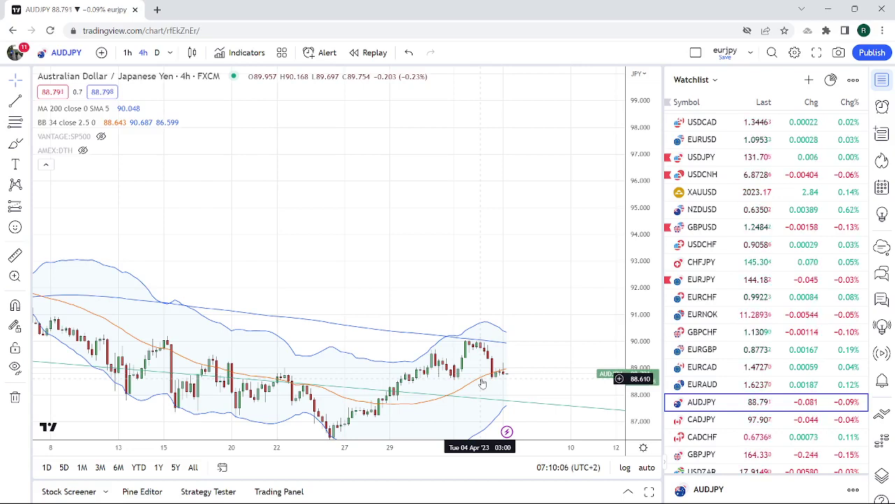
Step down the watchlist to the CADJPY 4-hour chart
key(Down)
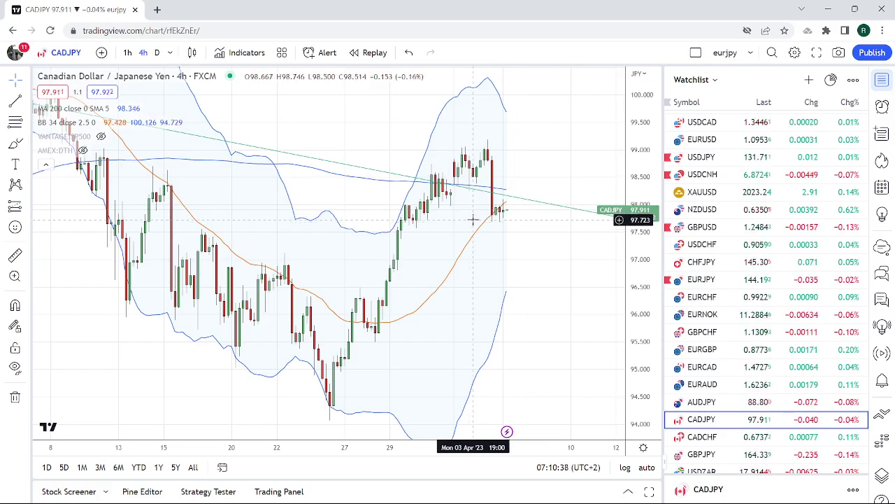
scroll(695, 226, down, 3)
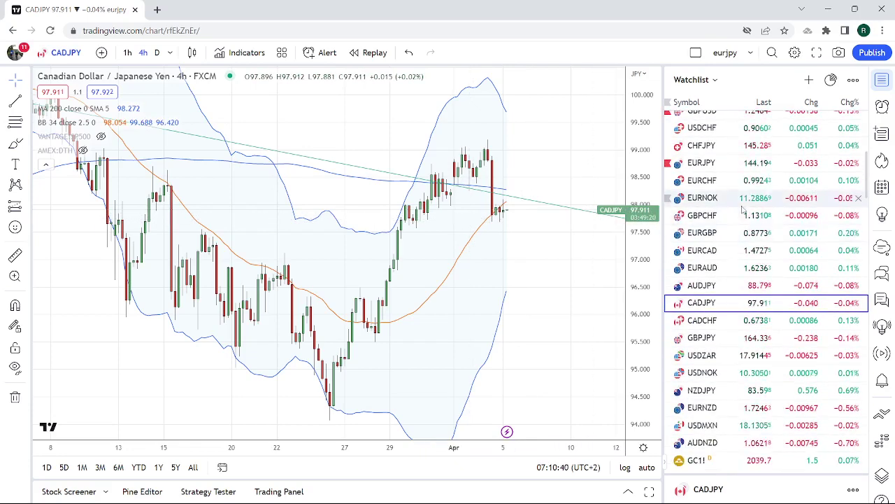
scroll(743, 210, down, 2)
scroll(743, 210, down, 2)
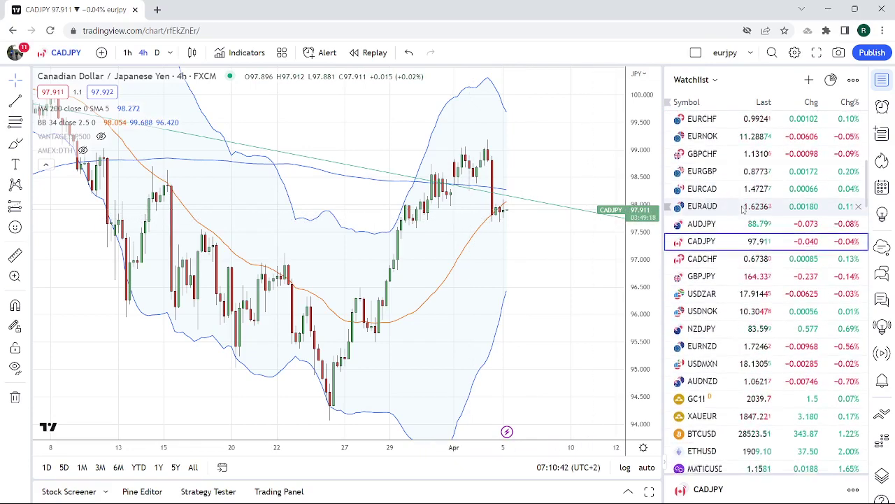
scroll(743, 210, down, 2)
scroll(743, 210, down, 2)
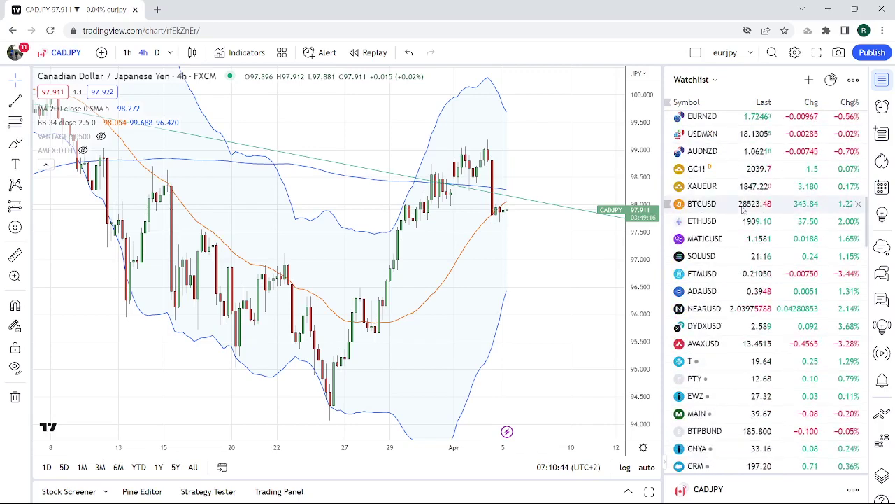
scroll(754, 256, down, 1)
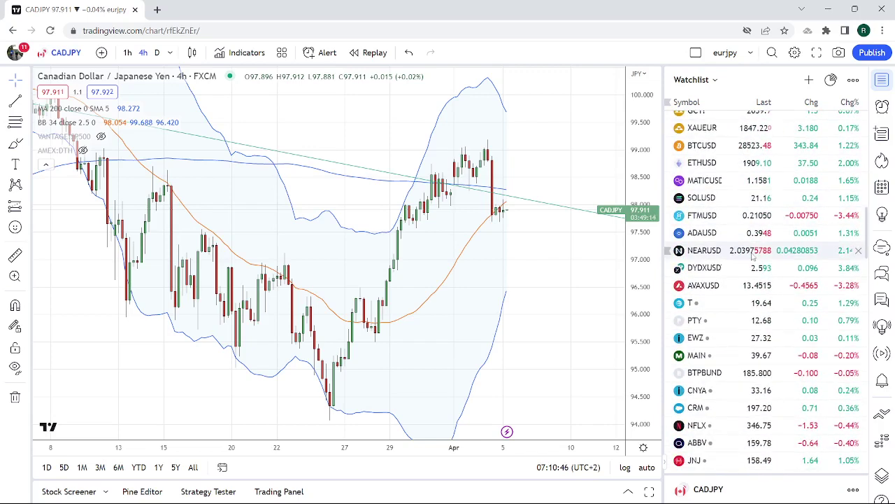
scroll(762, 277, down, 2)
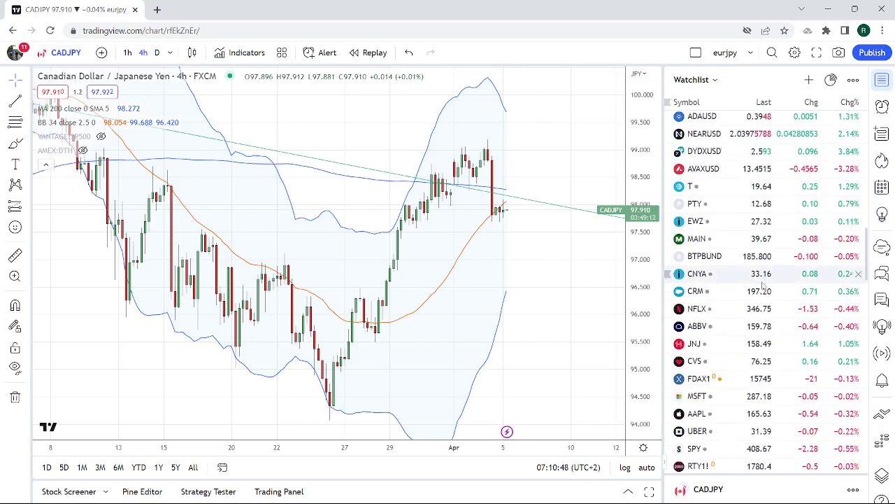
scroll(764, 287, up, 2)
scroll(765, 287, up, 1)
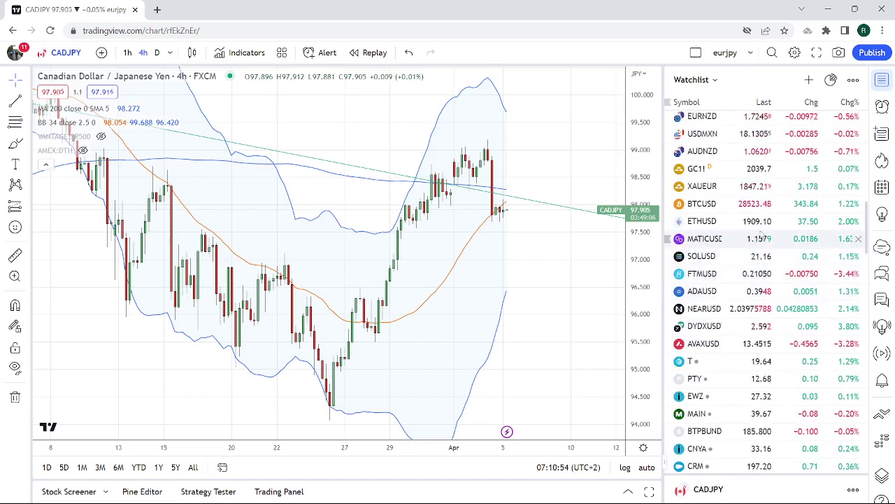
scroll(763, 236, down, 2)
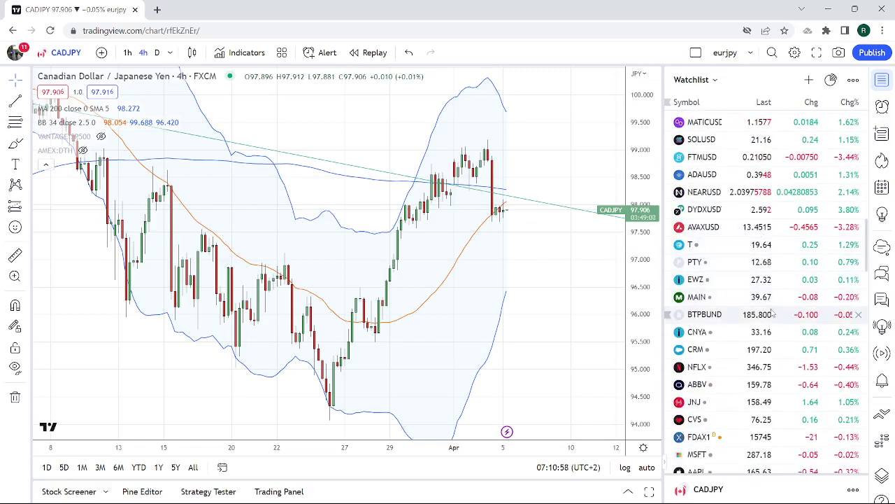
scroll(772, 315, up, 2)
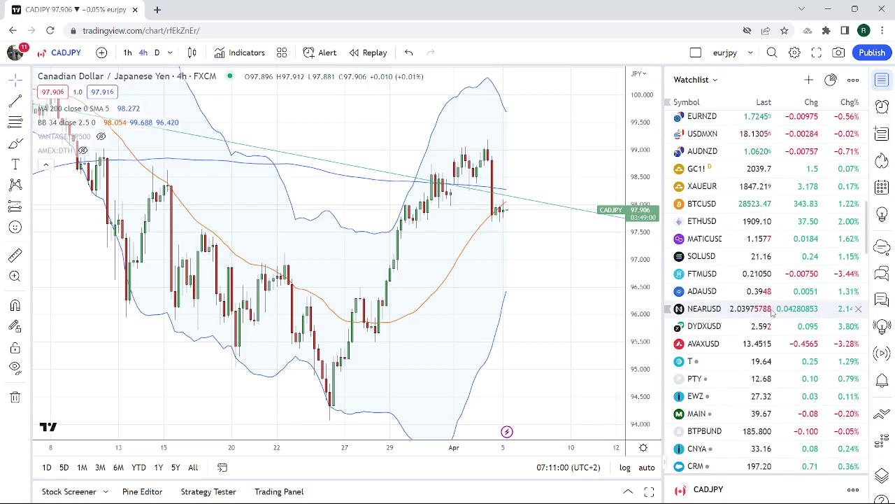
scroll(773, 315, up, 1)
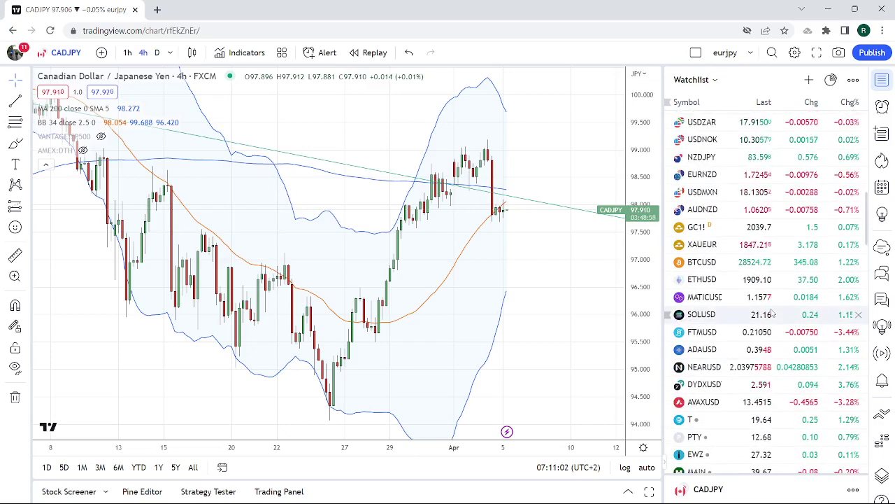
scroll(772, 315, up, 2)
scroll(772, 315, up, 5)
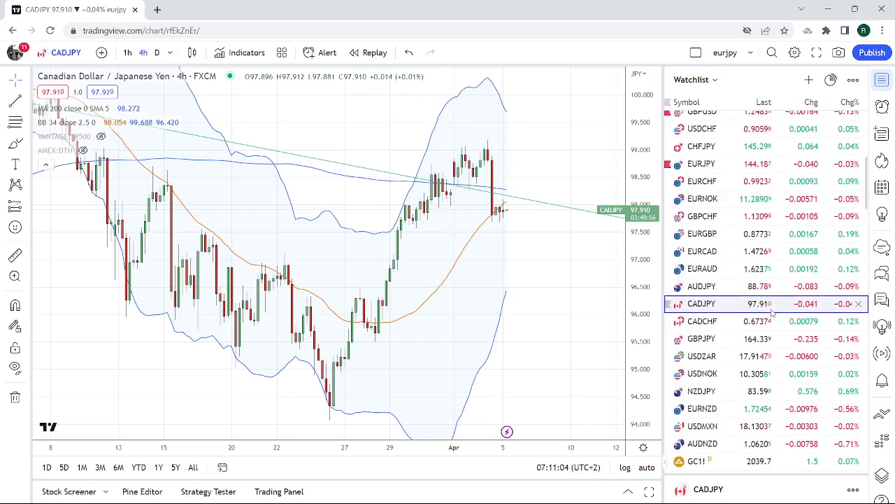
scroll(772, 314, up, 2)
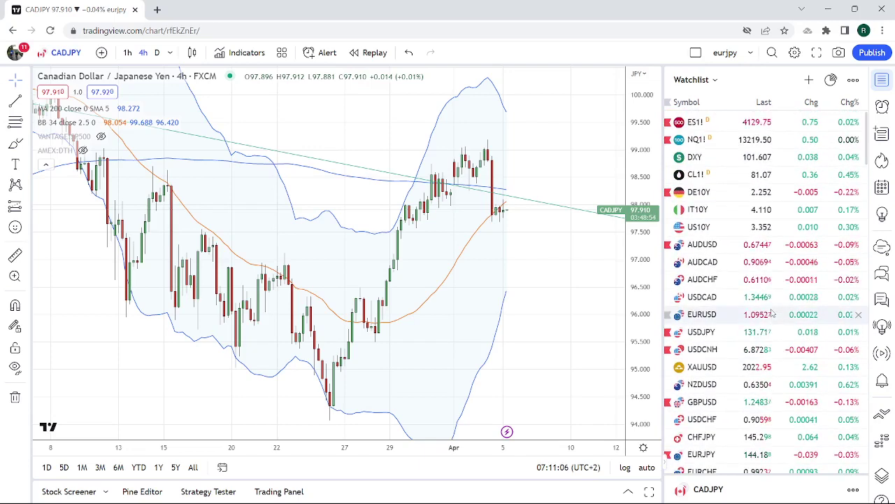
Search XAUUSD to load gold, then XAGUSD to switch to silver
click(77, 56)
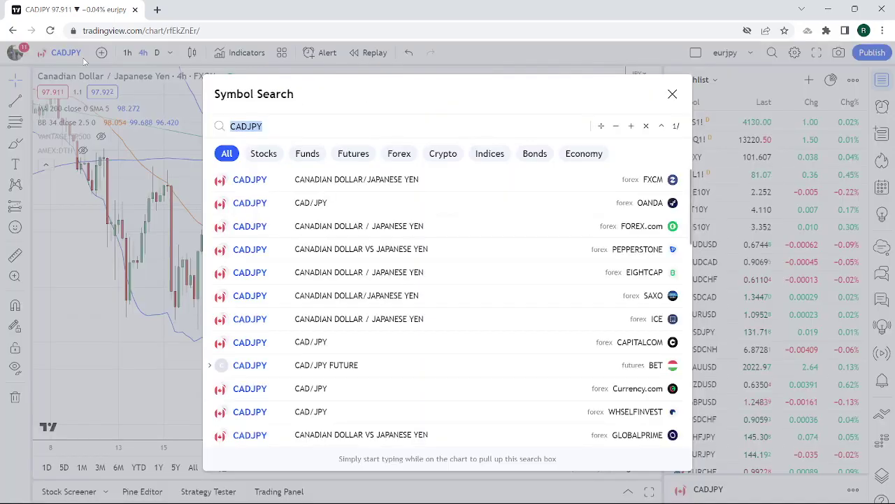
text(XA)
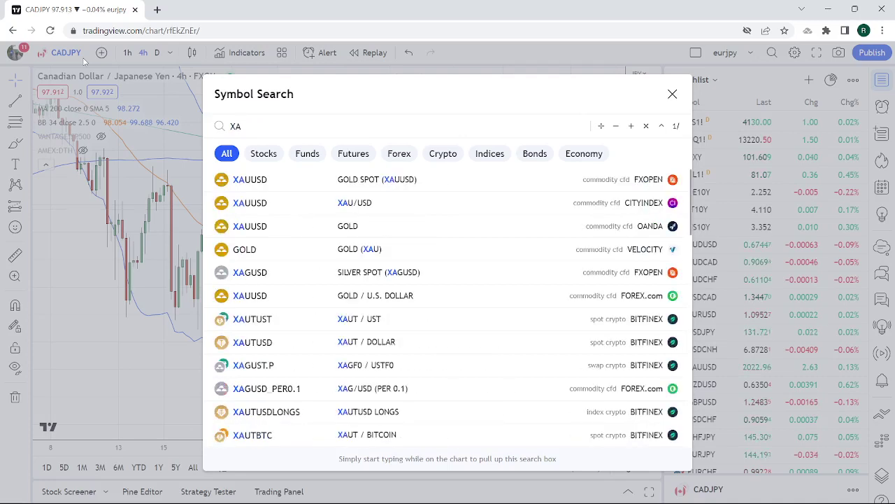
text(UUSD)
key(Return)
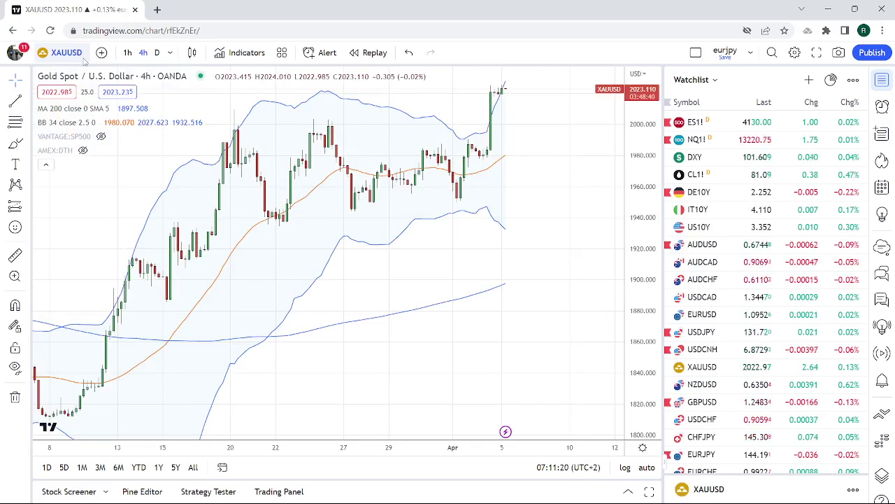
text(XAGUSD)
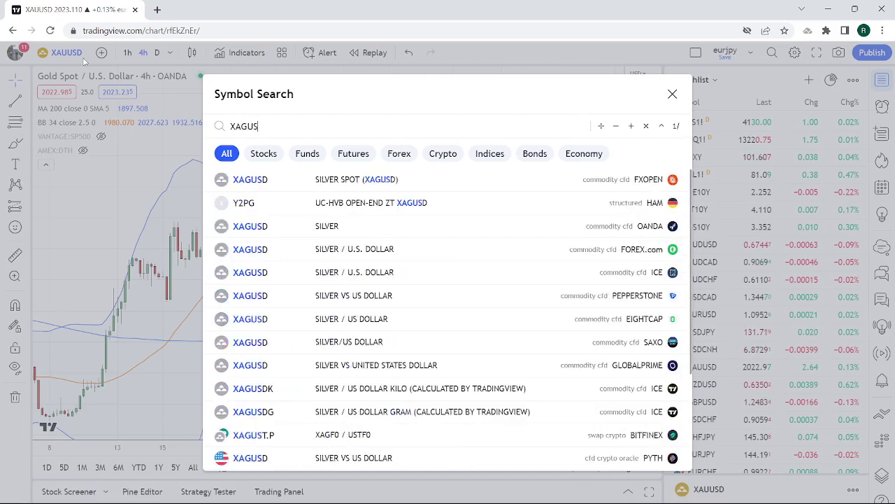
key(Return)
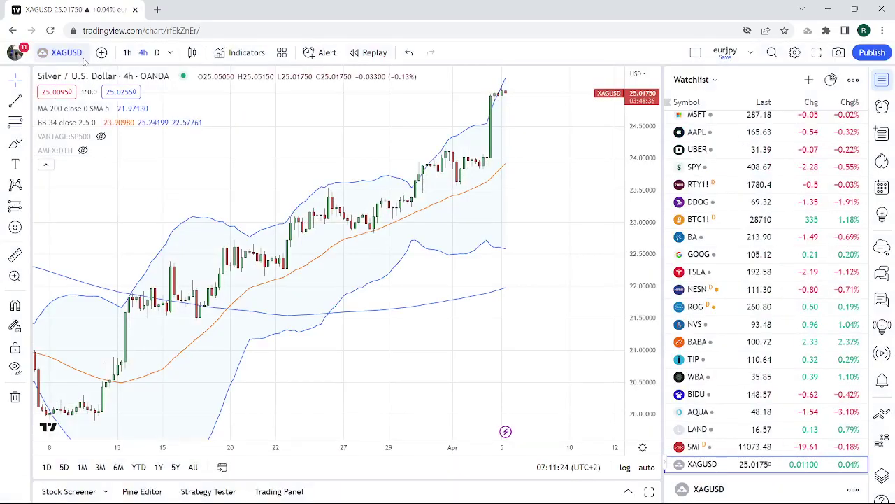
Put the XAGUSD silver chart on D (daily) candles and adjust the zoom
click(157, 54)
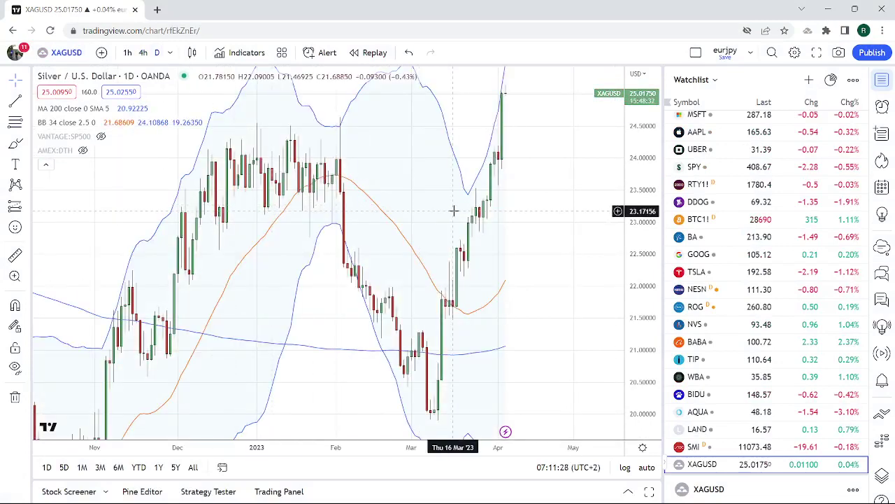
scroll(453, 210, down, 2)
scroll(453, 211, up, 2)
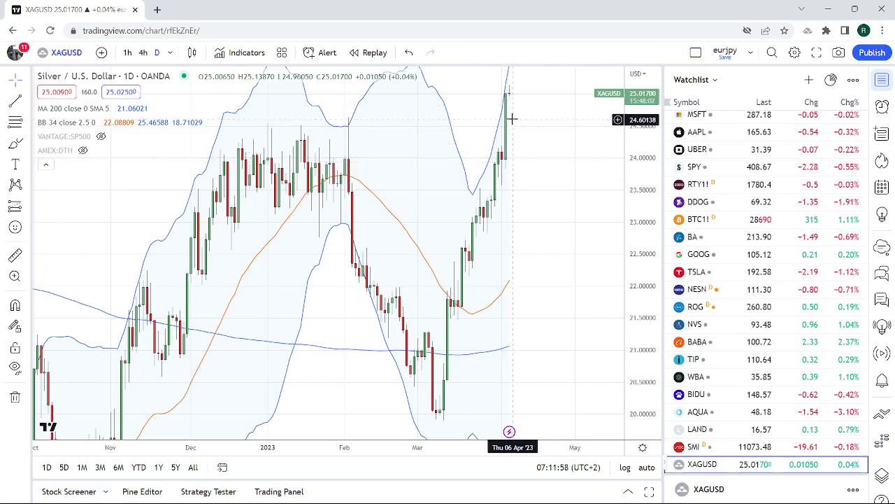
scroll(515, 128, down, 3)
scroll(530, 163, up, 2)
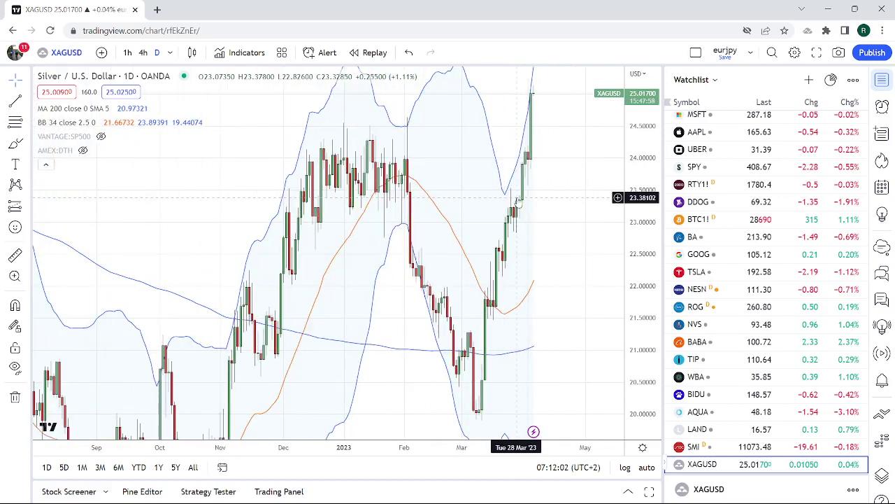
scroll(738, 257, up, 5)
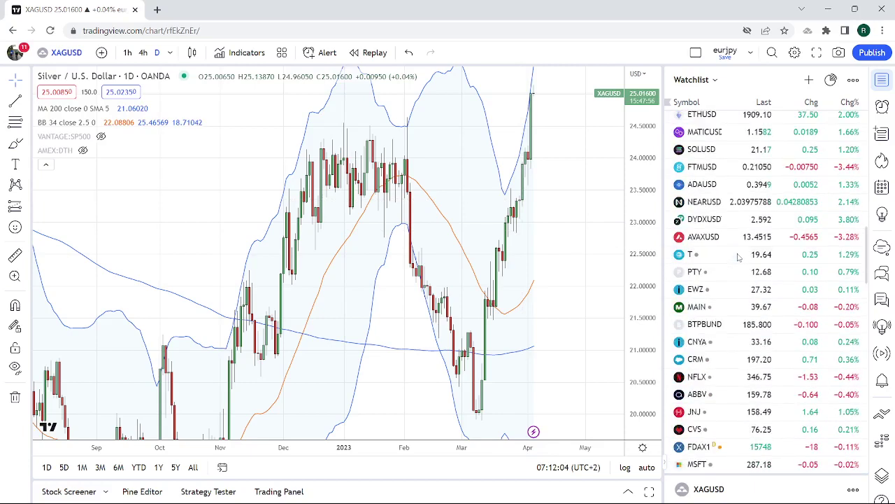
scroll(738, 257, up, 8)
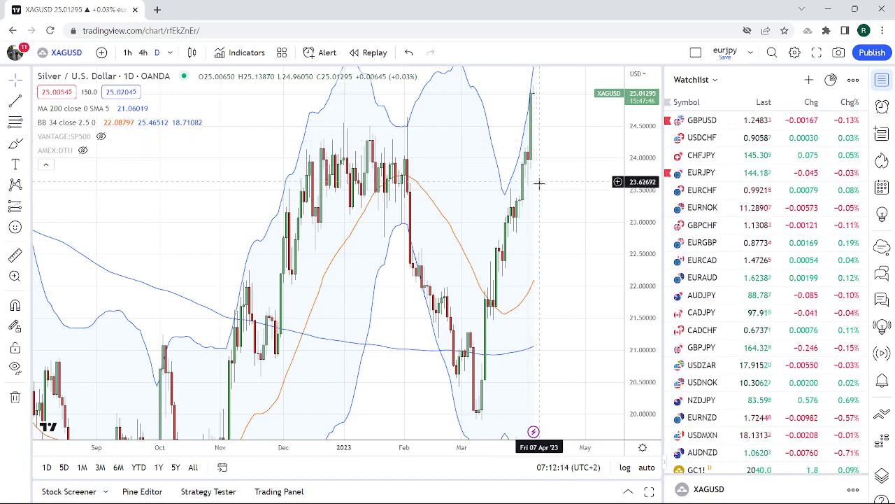
scroll(540, 184, down, 2)
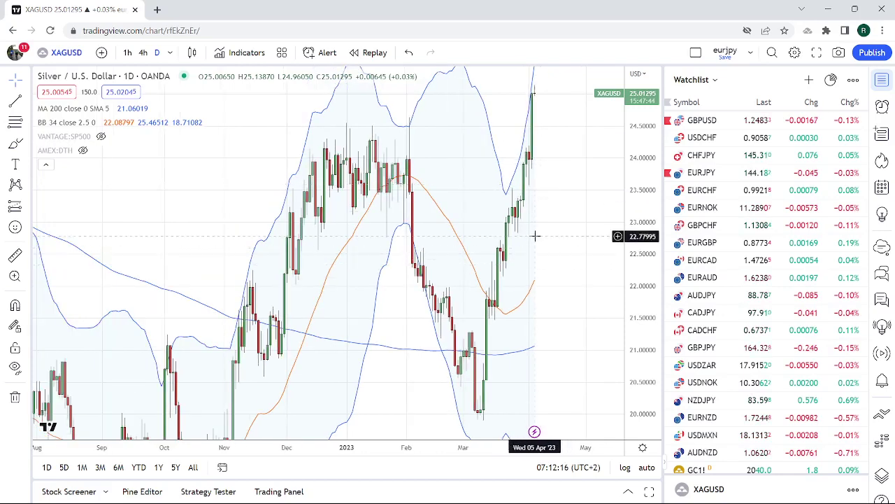
scroll(539, 256, up, 3)
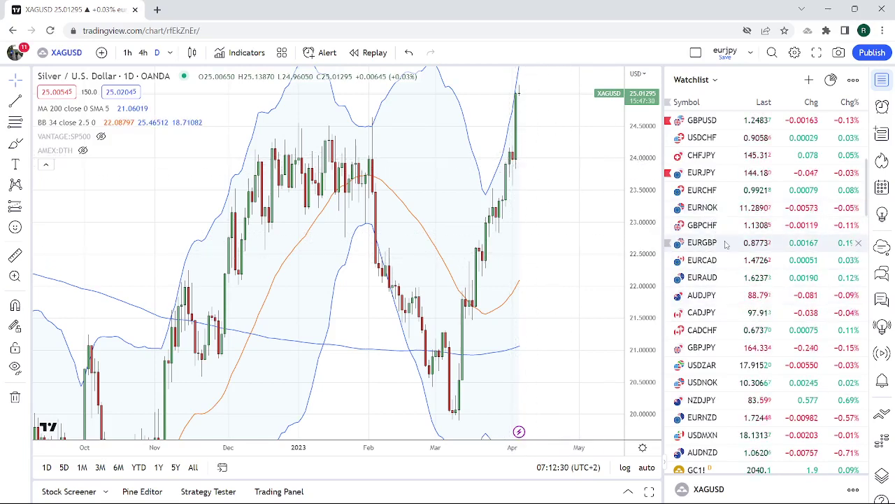
scroll(726, 243, up, 3)
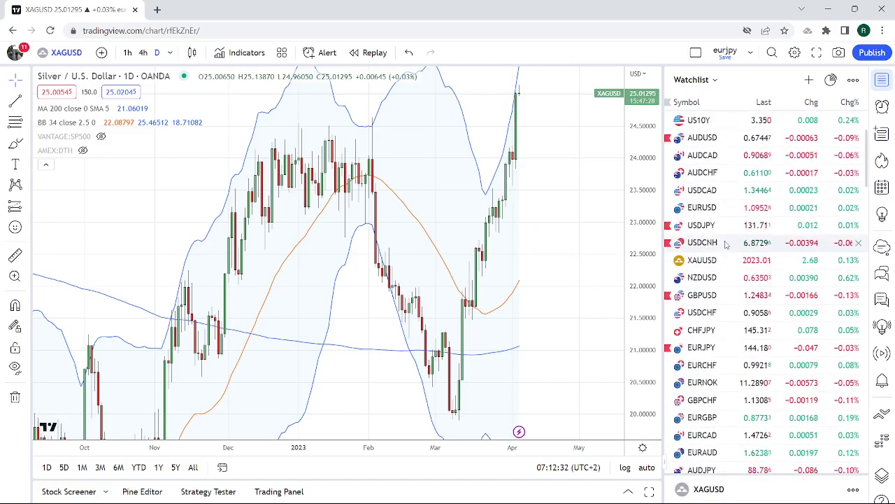
scroll(725, 244, up, 2)
scroll(727, 231, down, 3)
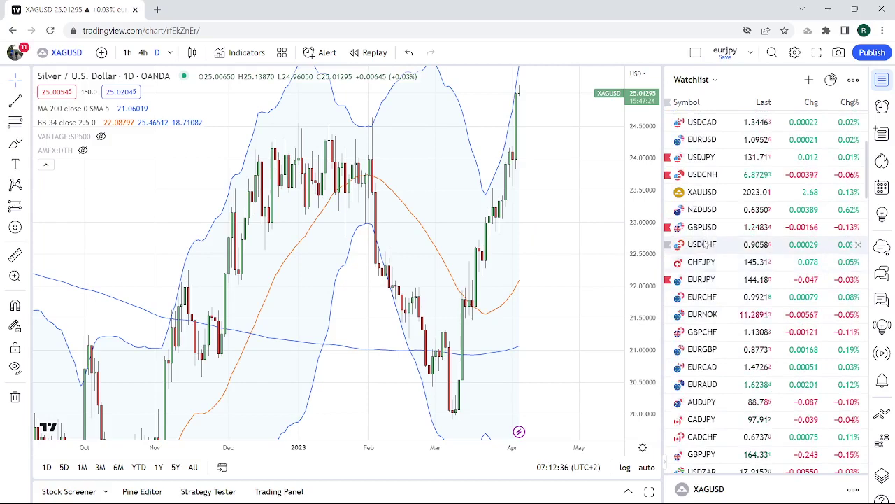
Load USDCHF from the watchlist and zoom its daily chart out and back in
click(702, 244)
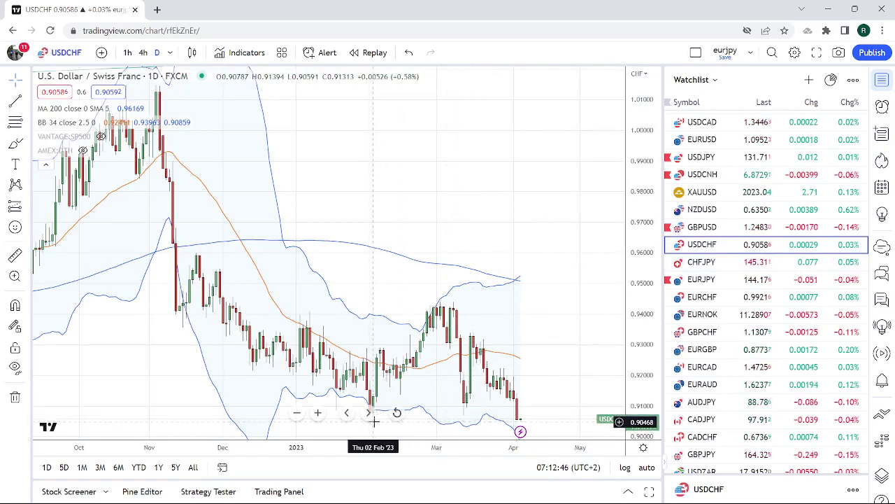
scroll(470, 268, down, 5)
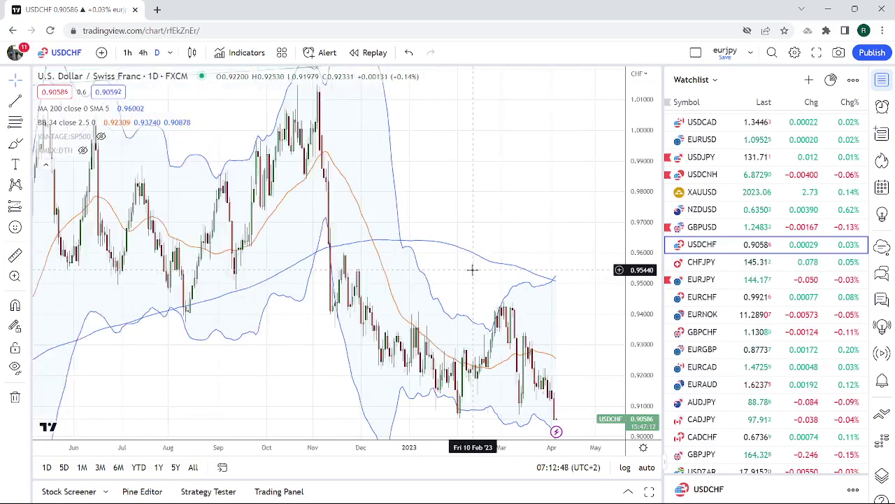
scroll(472, 269, down, 4)
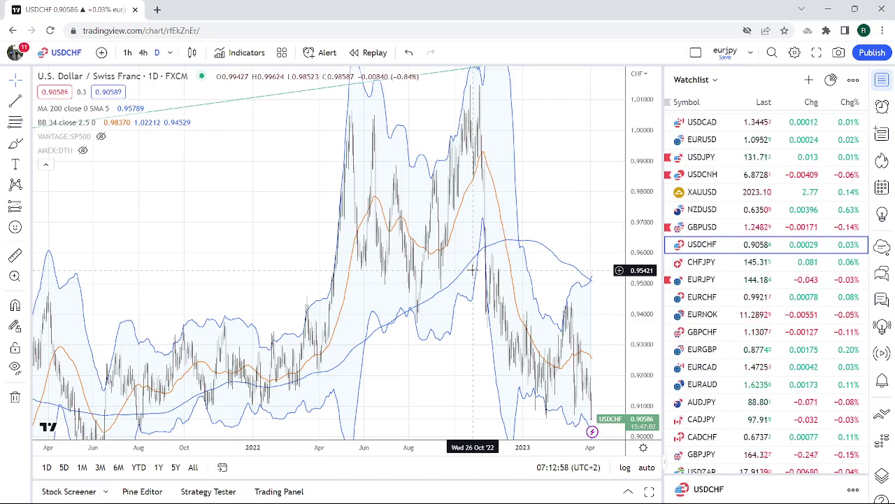
scroll(472, 275, up, 5)
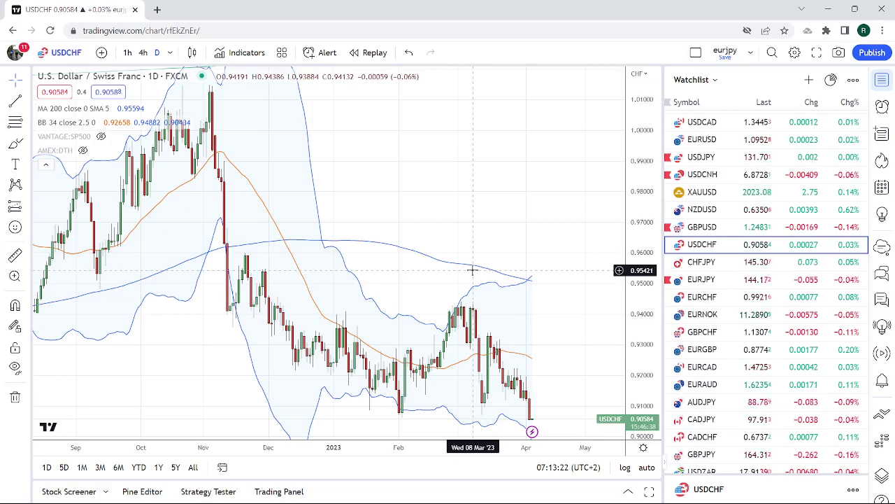
scroll(724, 270, down, 3)
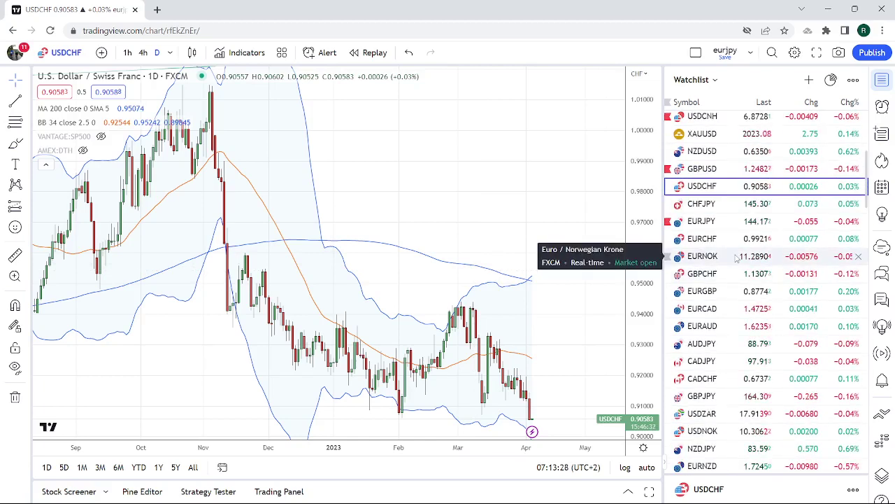
Scroll through the watchlist to find the GBPJPY row
scroll(743, 276, down, 3)
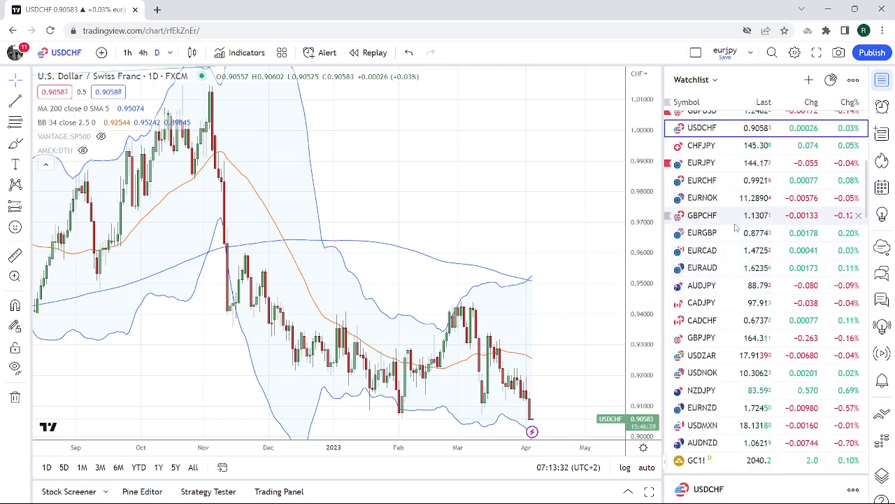
scroll(736, 228, down, 3)
scroll(738, 252, up, 10)
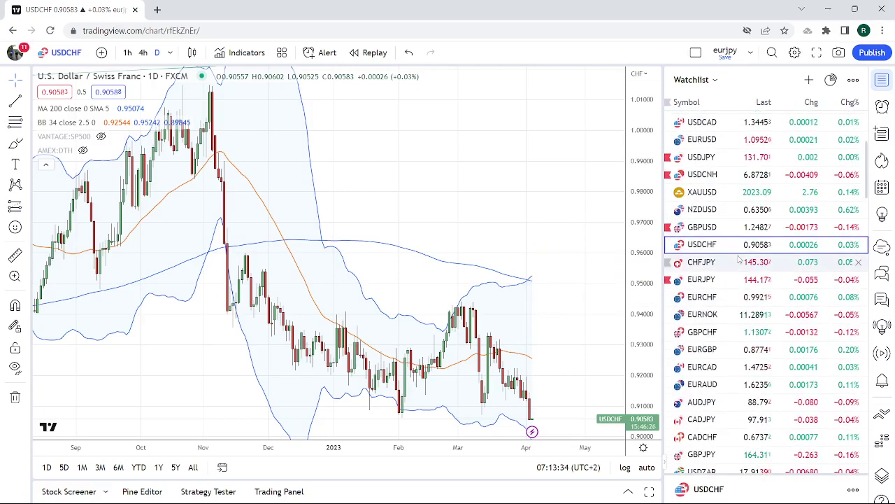
scroll(738, 259, up, 10)
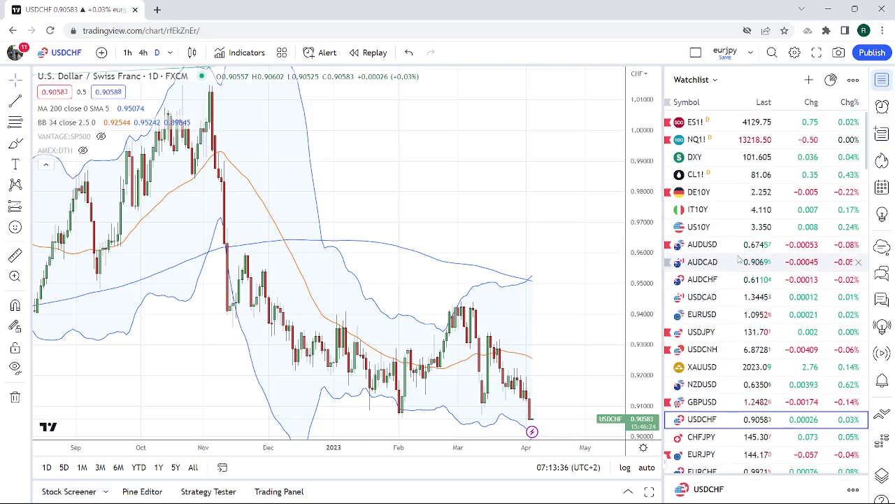
scroll(739, 259, down, 7)
scroll(740, 259, down, 6)
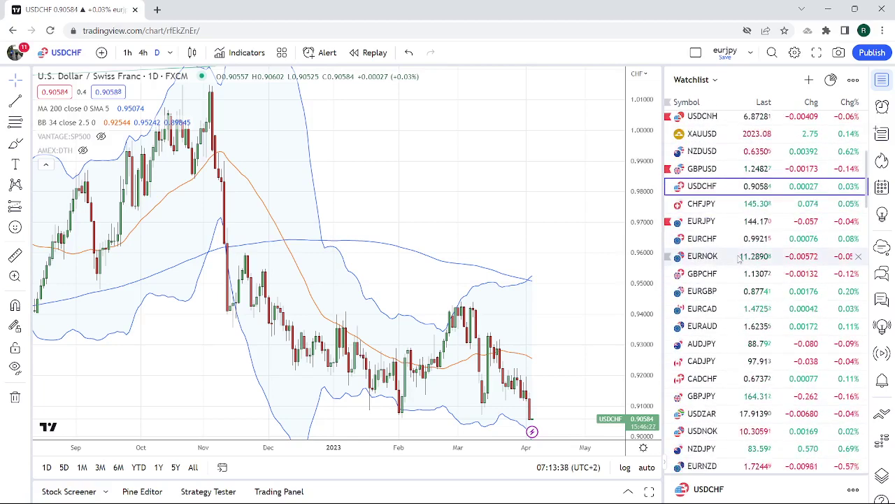
Load the GBPJPY daily chart and zoom out to show roughly June 2022 to April 2023
click(720, 397)
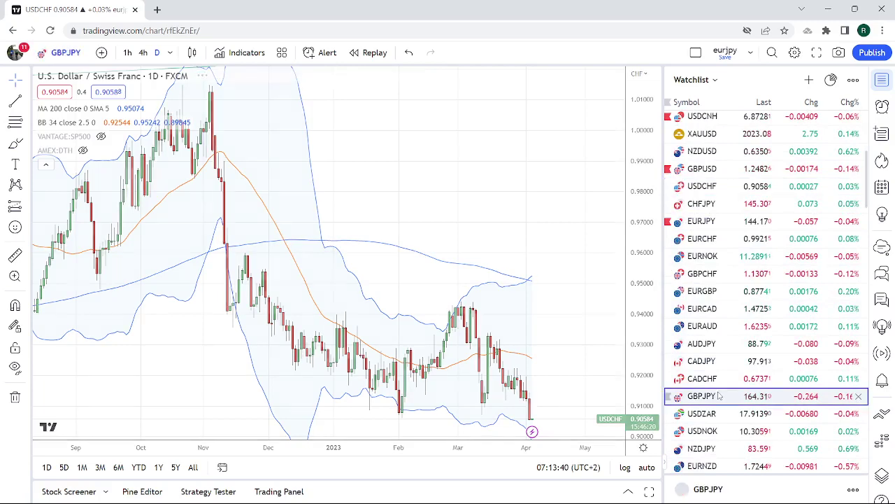
scroll(504, 240, up, 3)
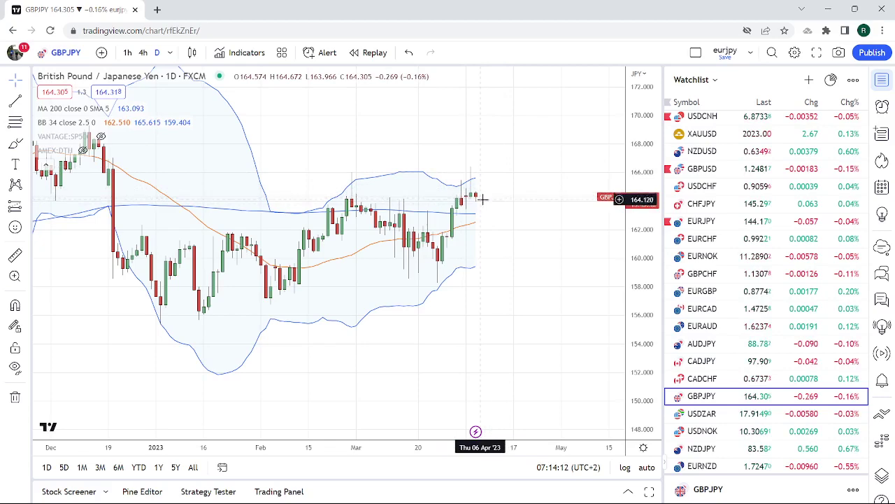
scroll(515, 223, down, 1)
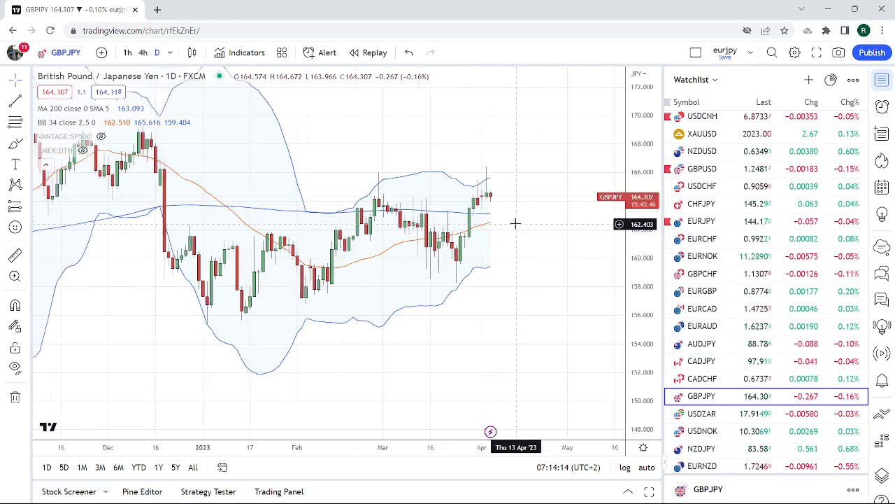
scroll(515, 223, down, 2)
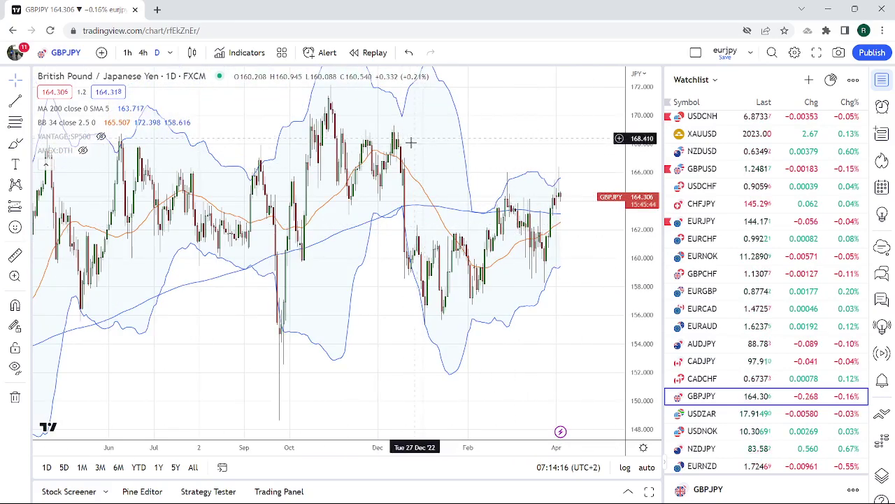
Zoom the GBPJPY daily time axis in to about October through April
scroll(371, 136, down, 2)
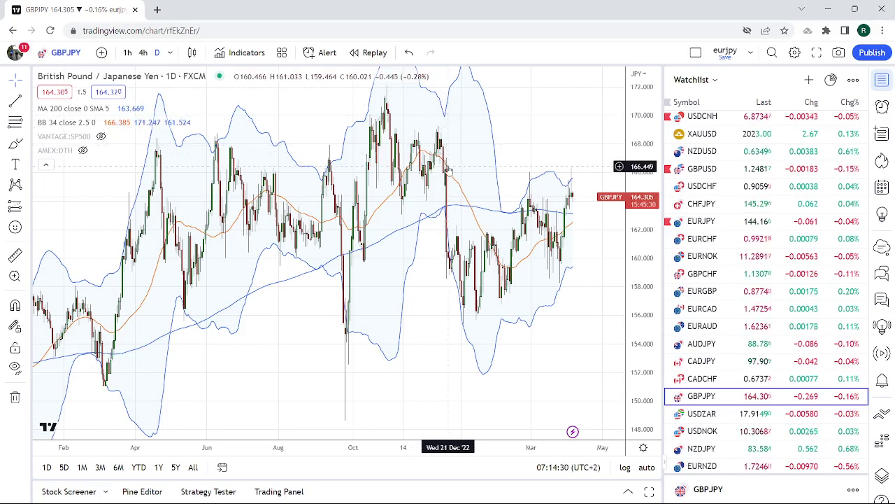
scroll(448, 168, up, 2)
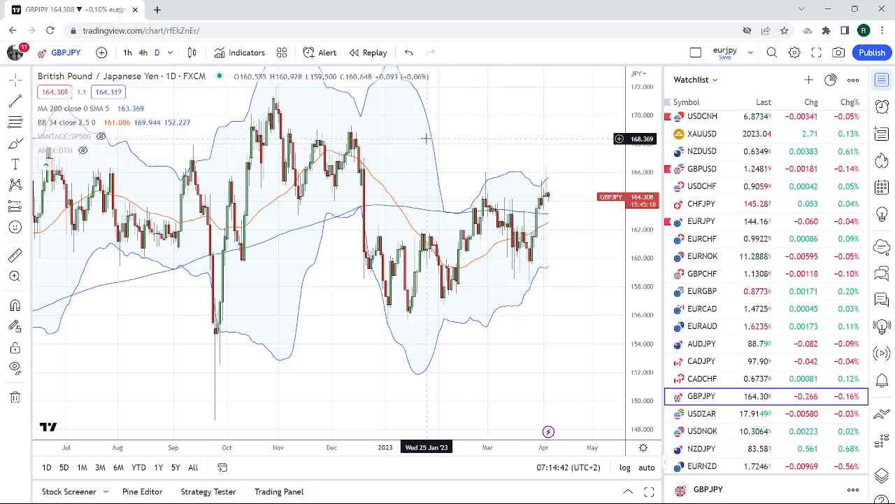
scroll(426, 144, up, 2)
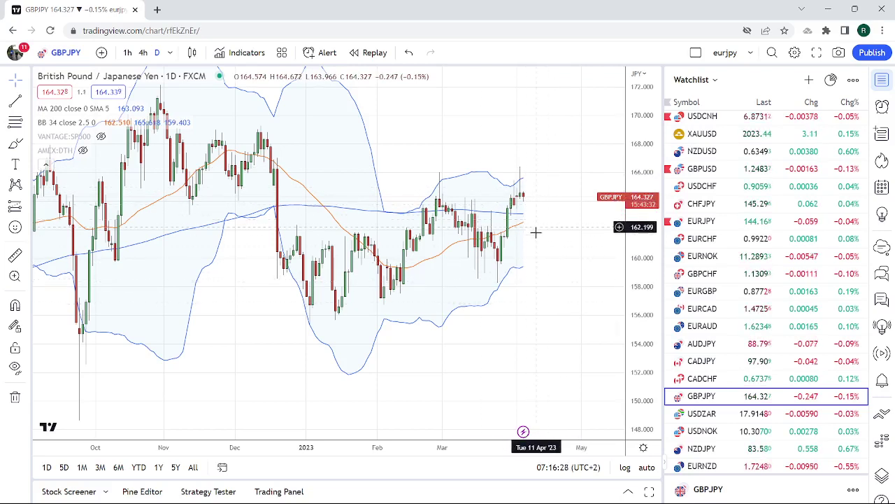
Load the EURNOK daily chart and adjust its zoom to review the Bollinger Bands
click(728, 256)
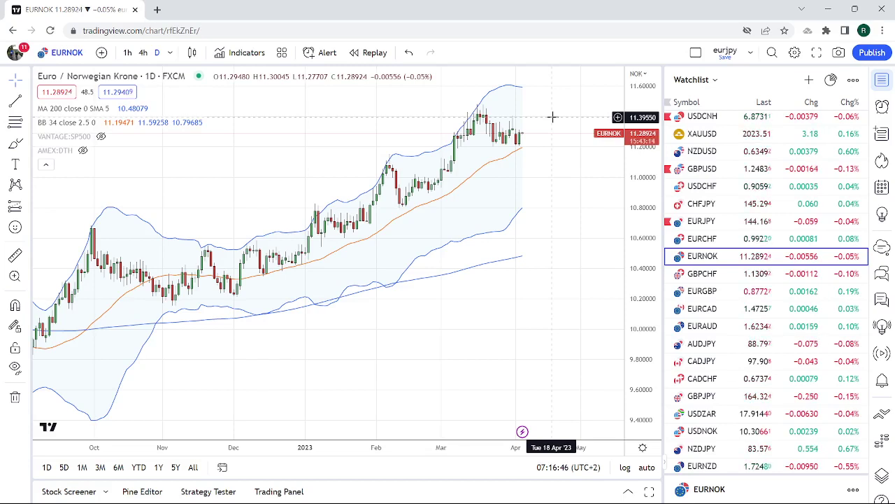
scroll(778, 301, down, 1)
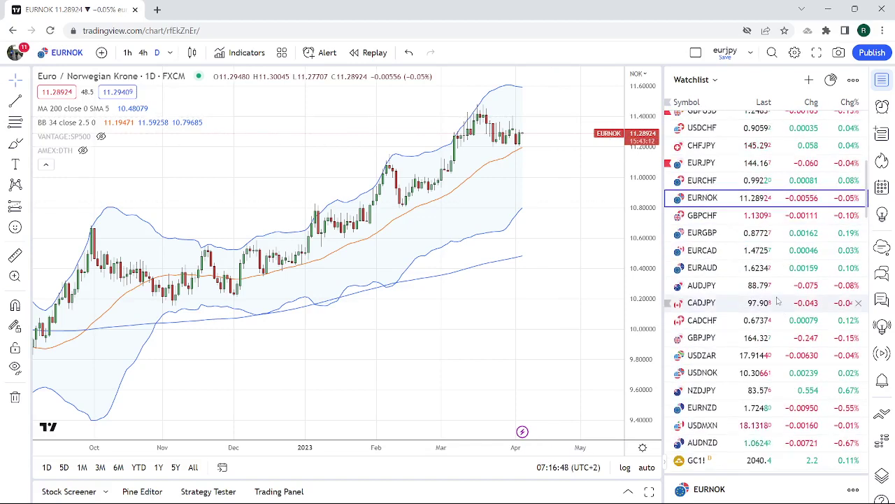
scroll(777, 301, down, 1)
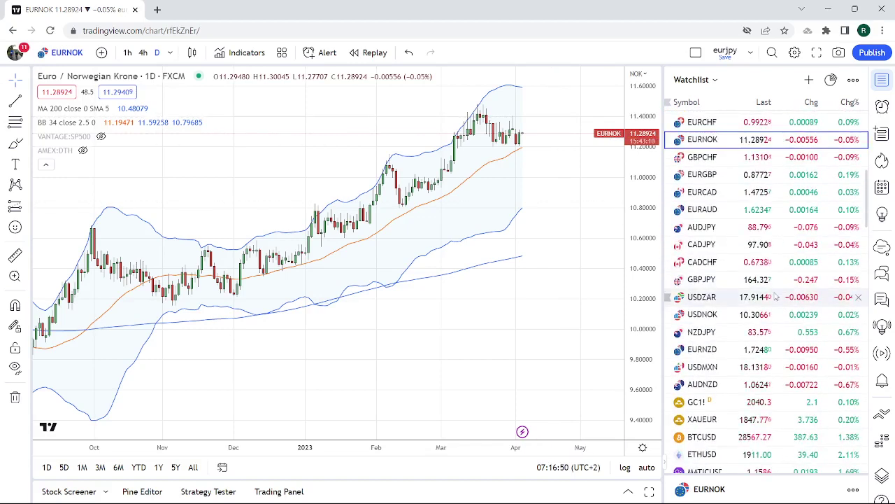
scroll(775, 296, up, 2)
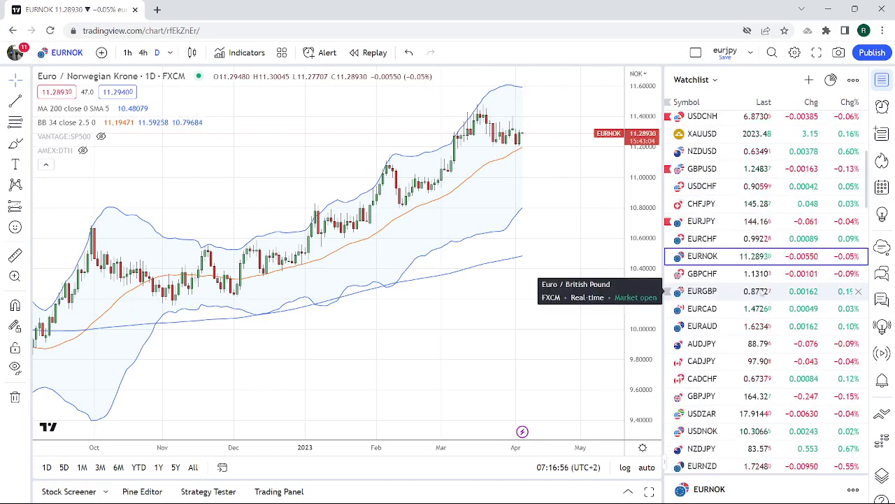
Load the EURGBP daily chart from the watchlist
click(732, 293)
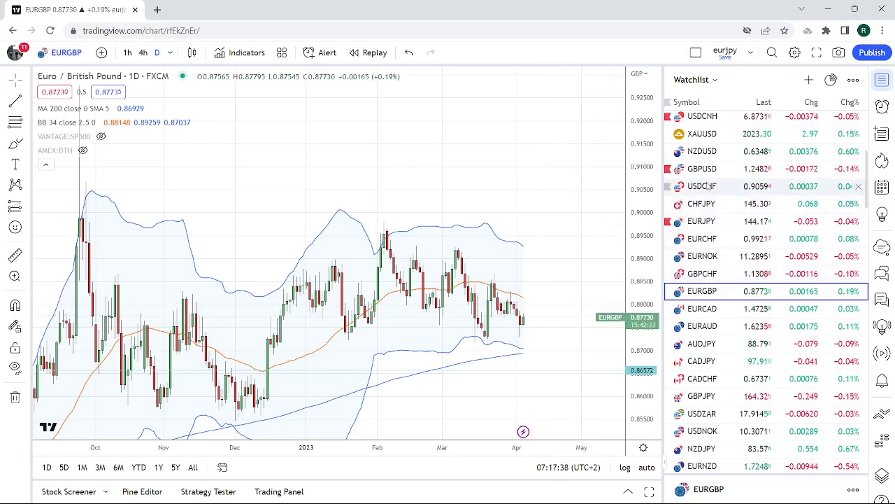
Load the GBPUSD daily chart, then scroll the watchlist back to the top
click(702, 169)
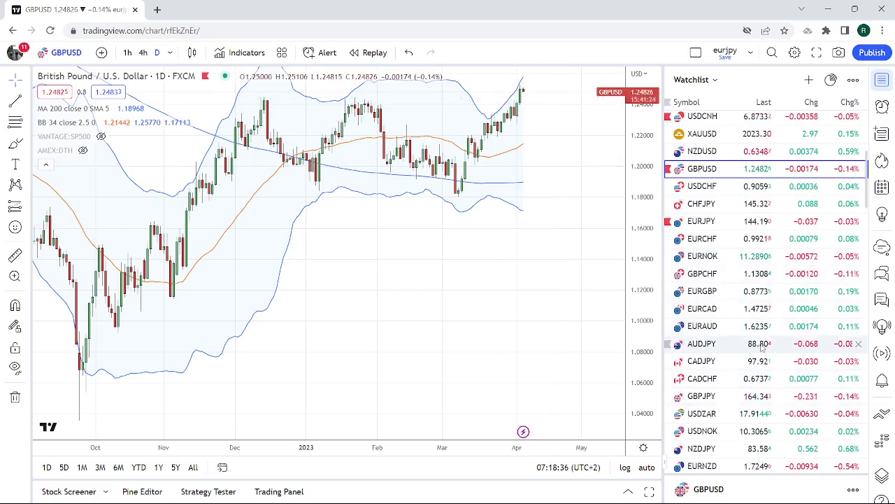
scroll(742, 395, down, 2)
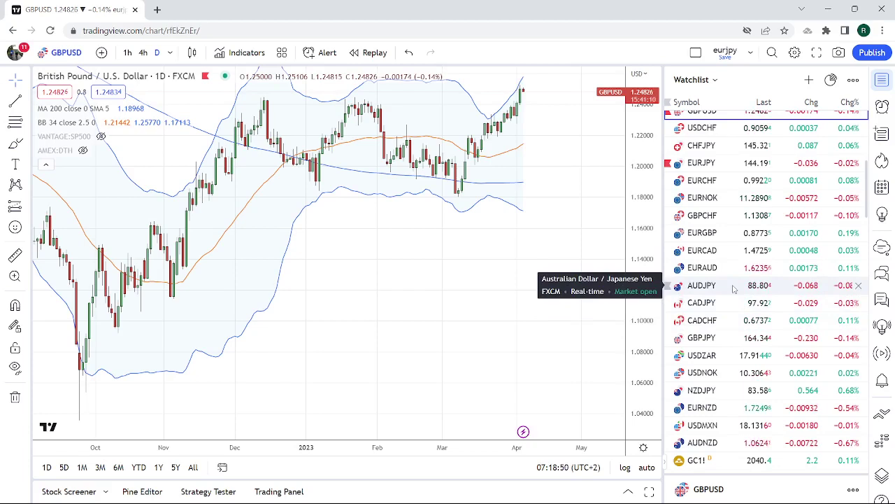
scroll(734, 287, up, 3)
scroll(734, 288, up, 2)
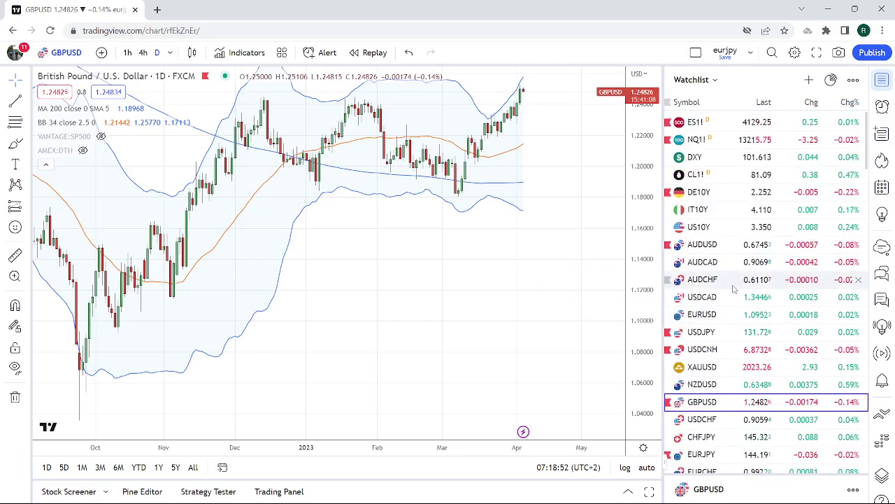
Load the ES1! S&P 500 E-mini daily chart and scroll the watchlist down toward the stocks
click(754, 124)
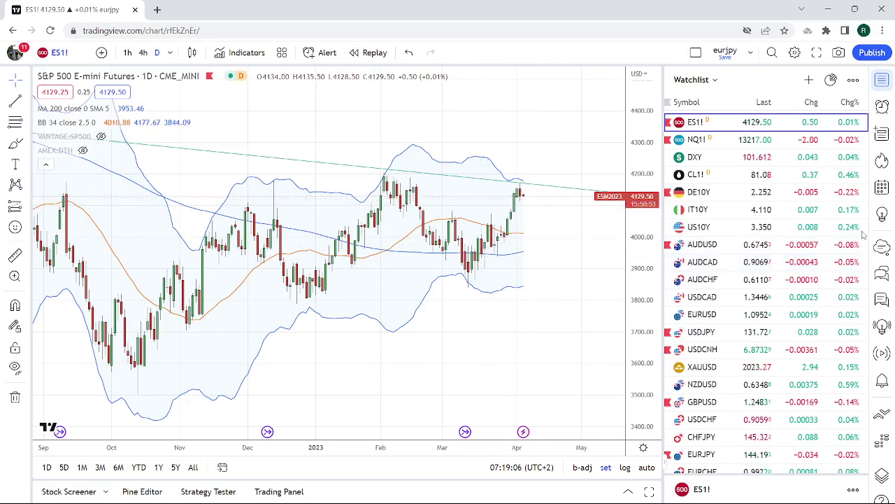
scroll(839, 252, down, 10)
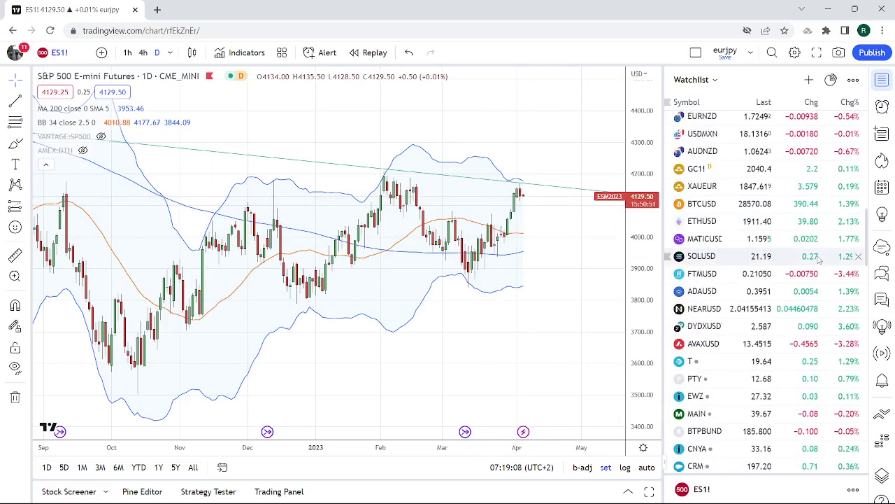
scroll(819, 259, down, 6)
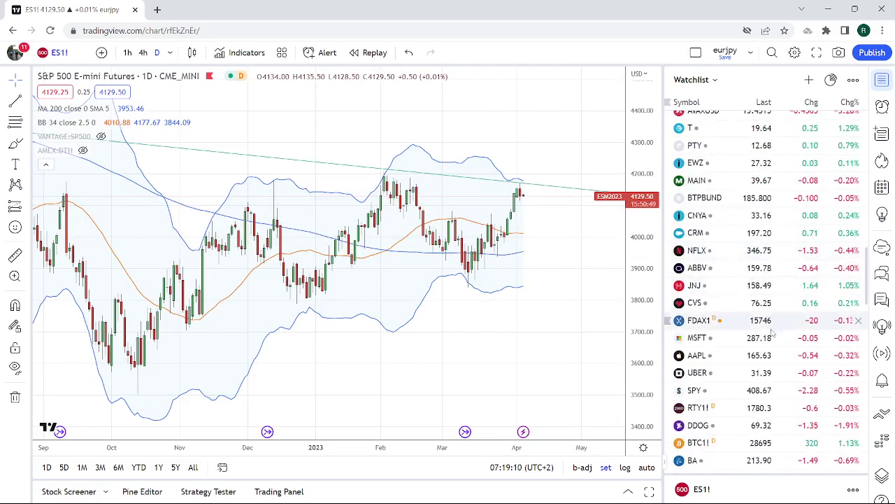
Load the Apple AAPL daily chart from the watchlist's stock rows
click(770, 356)
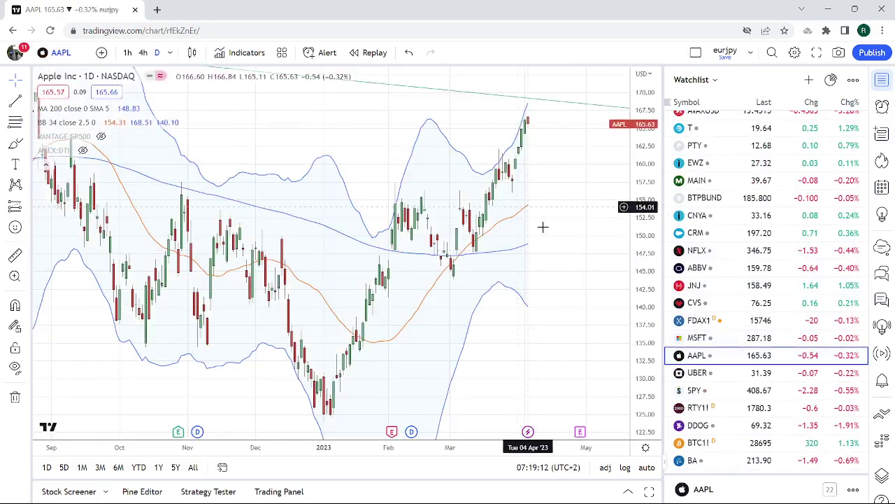